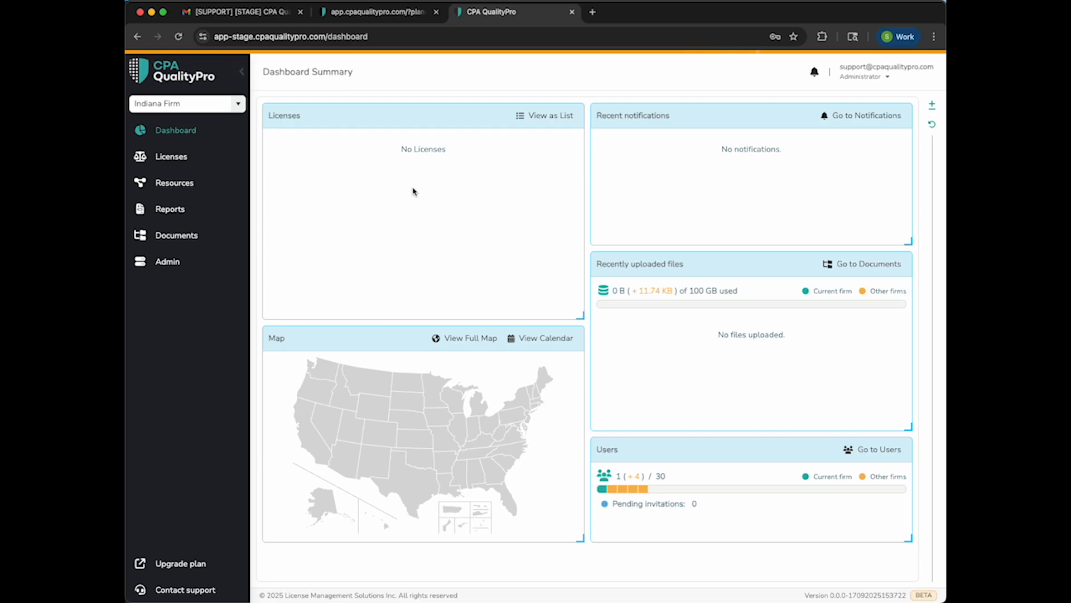
Start a new license record for the firm and set its jurisdiction to Indiana
click(171, 158)
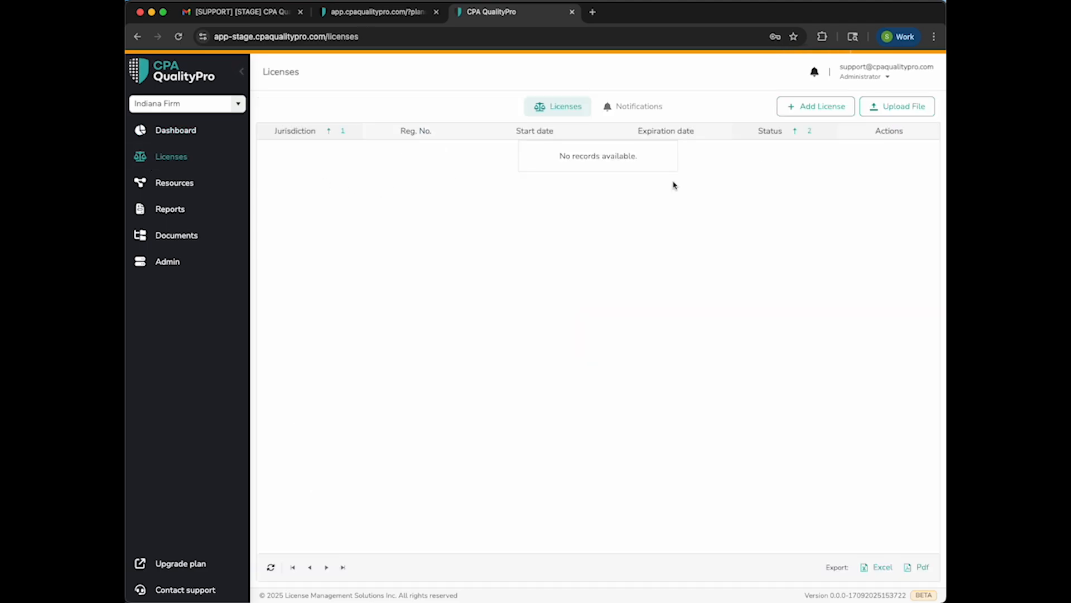
click(826, 106)
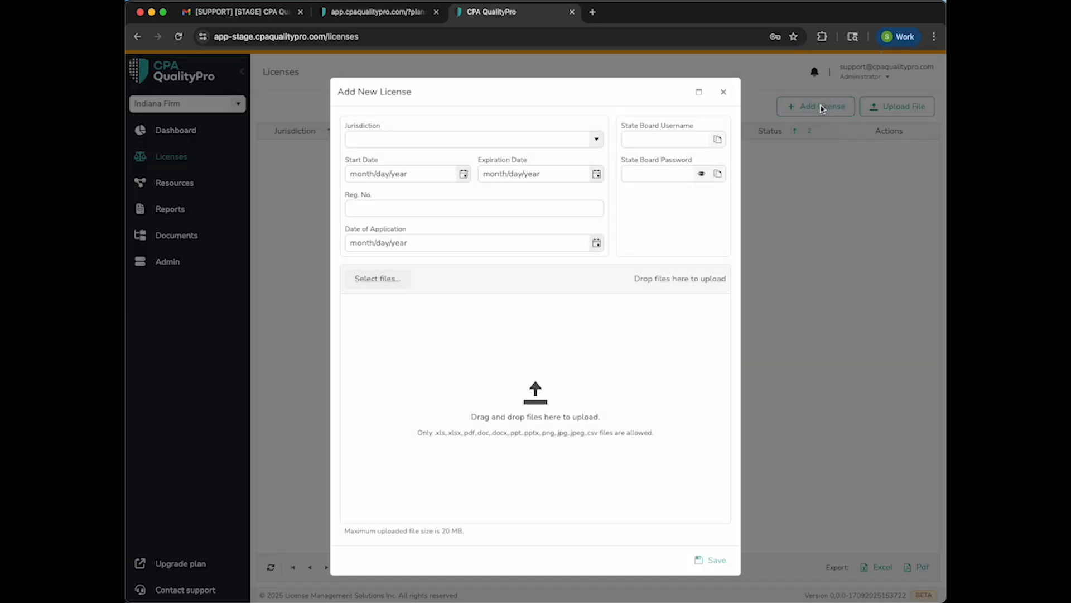
click(597, 139)
scroll(512, 167, down, 5)
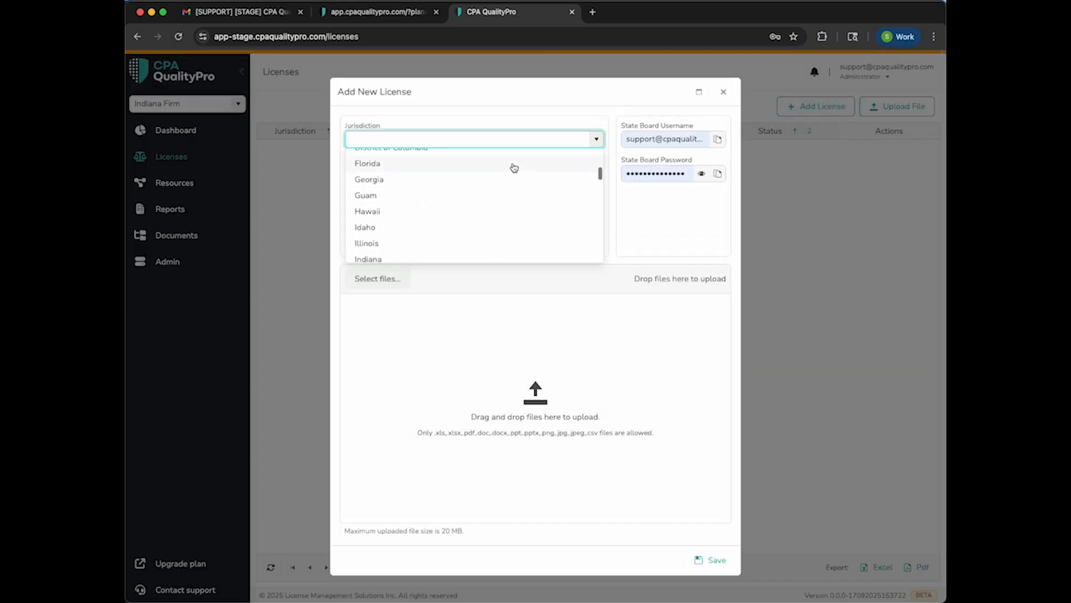
click(384, 246)
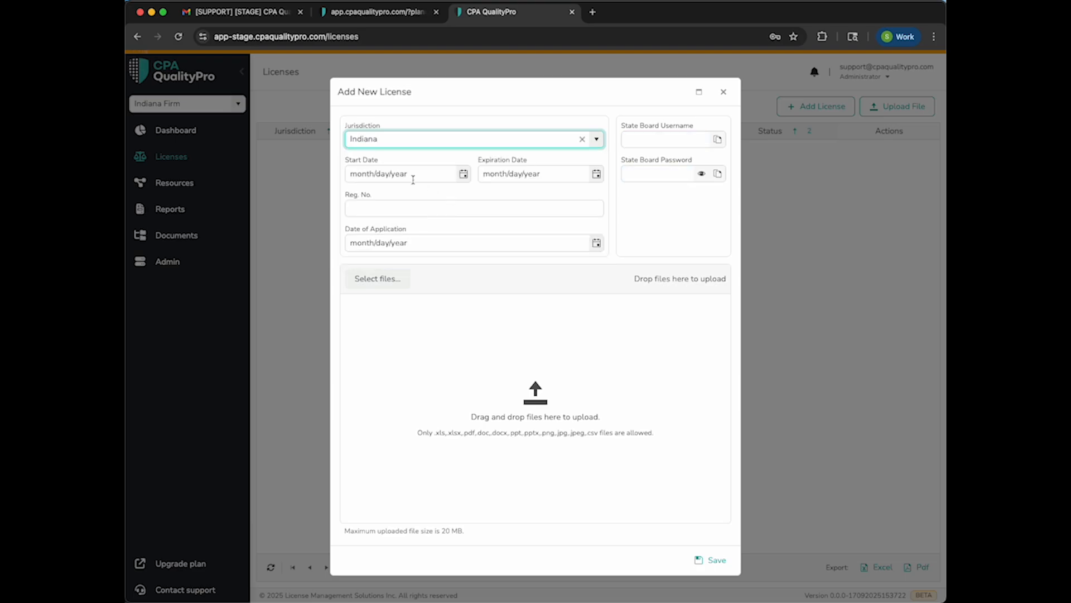
Set the license's start date to 9/17/2025 and its expiration date to 1/18/2026
click(463, 173)
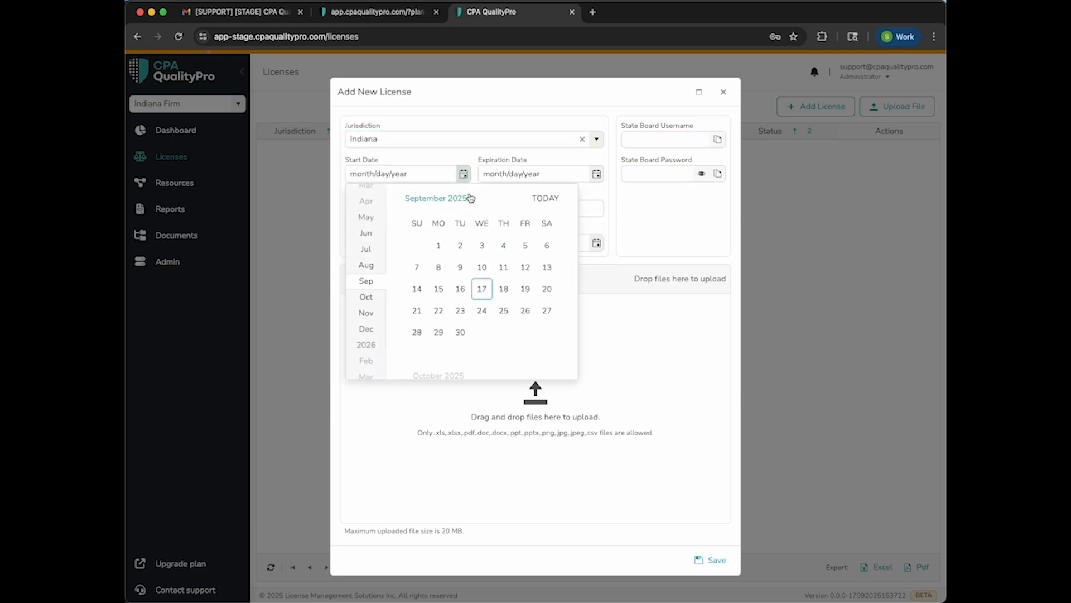
click(479, 289)
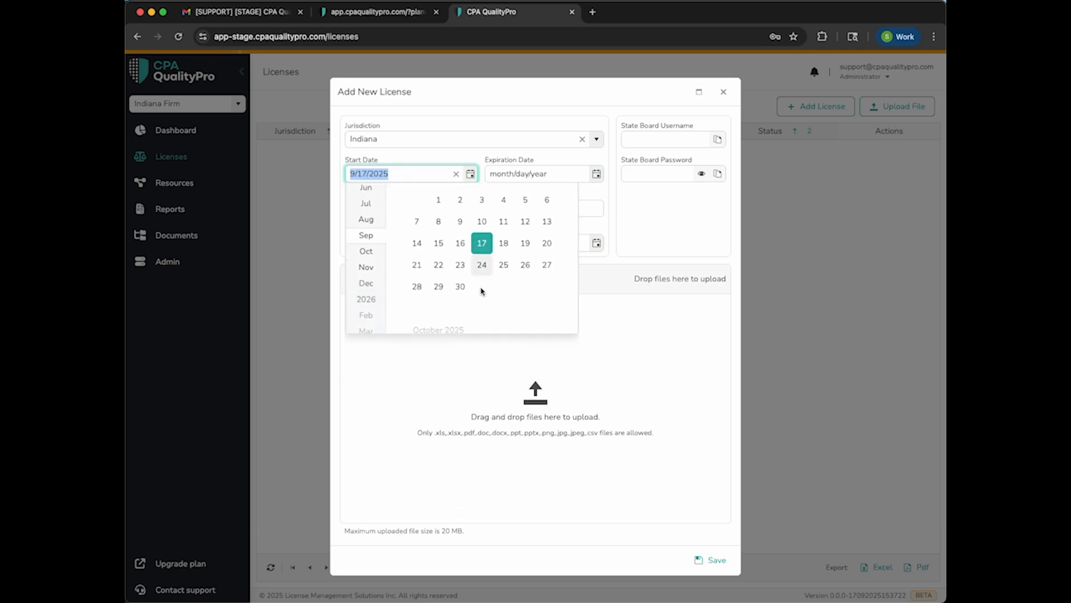
click(597, 174)
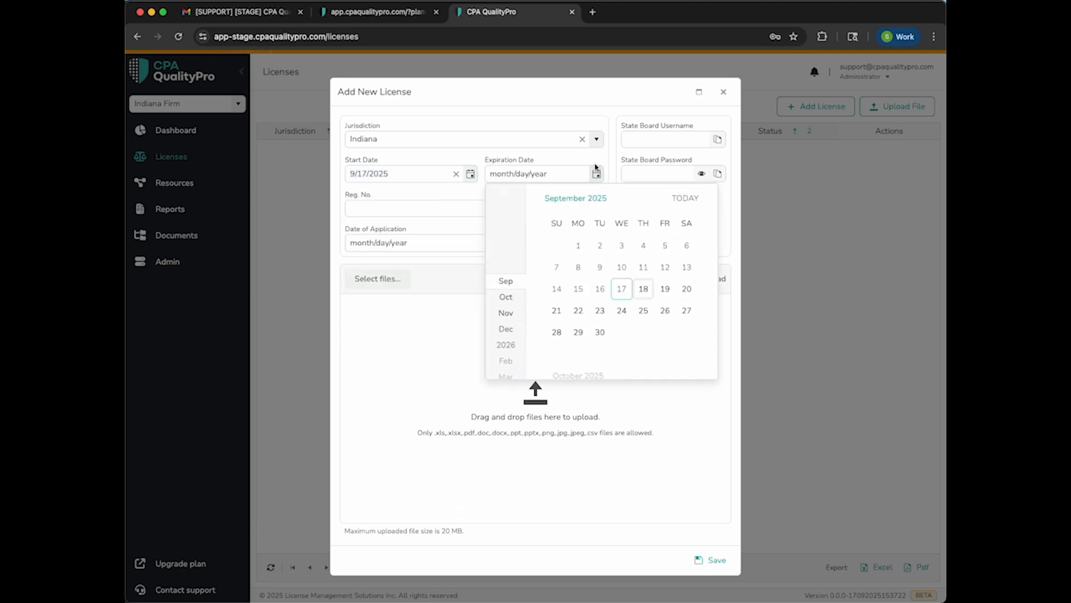
scroll(504, 347, down, 2)
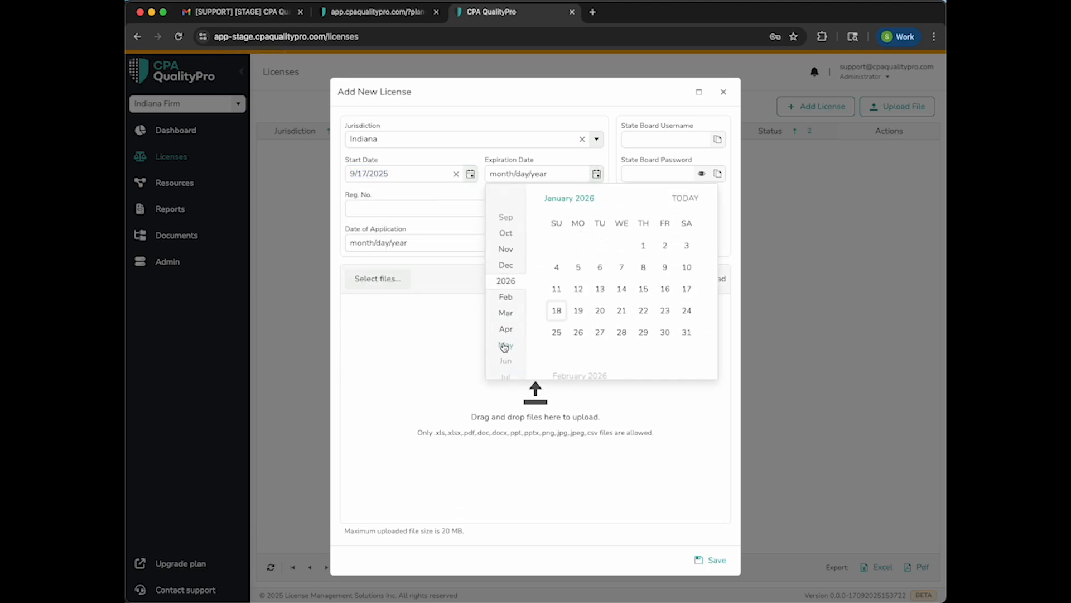
click(556, 311)
Enter the license's registration number and set the date of application to 8/1/2025
click(394, 209)
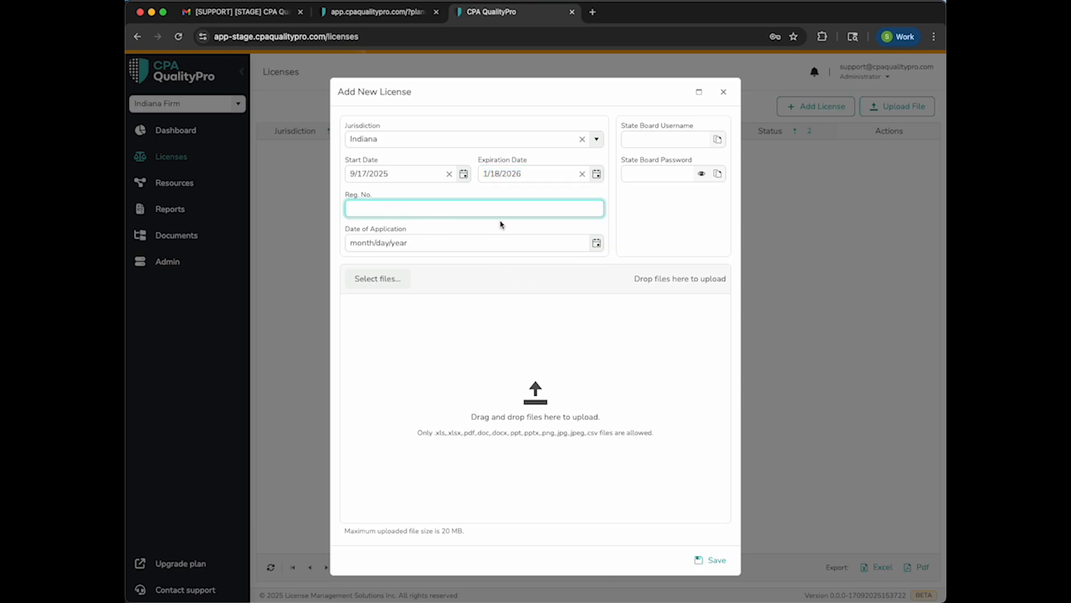
text(IN-1234567)
click(470, 239)
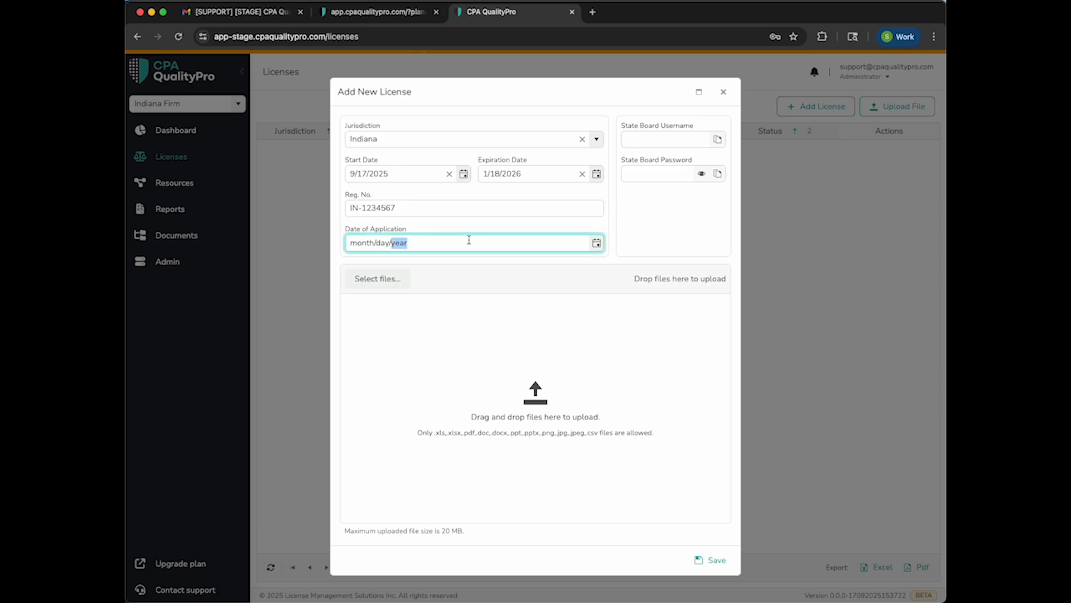
click(596, 243)
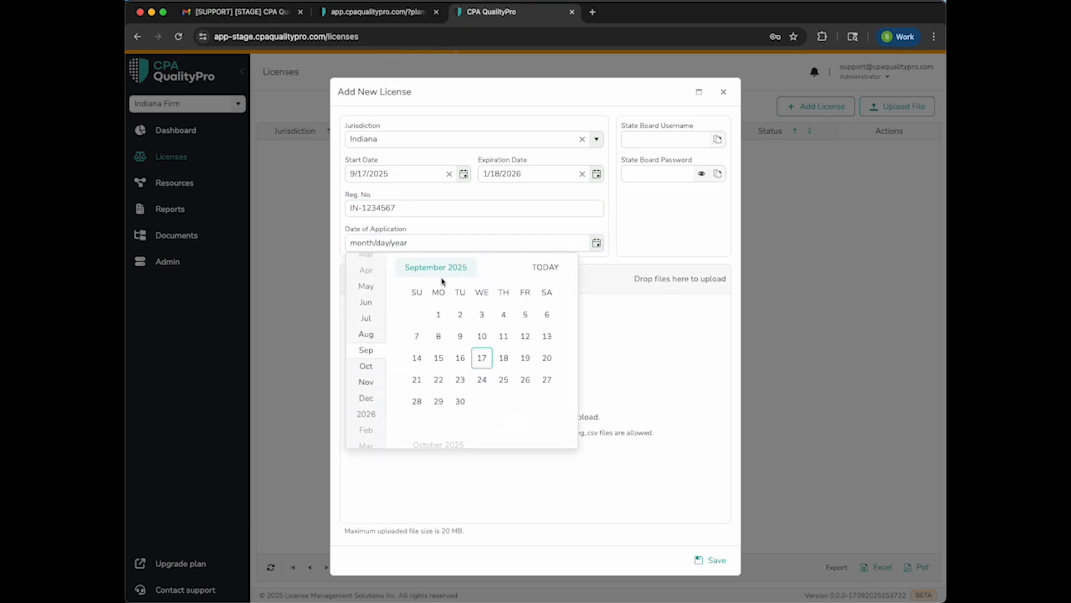
click(373, 339)
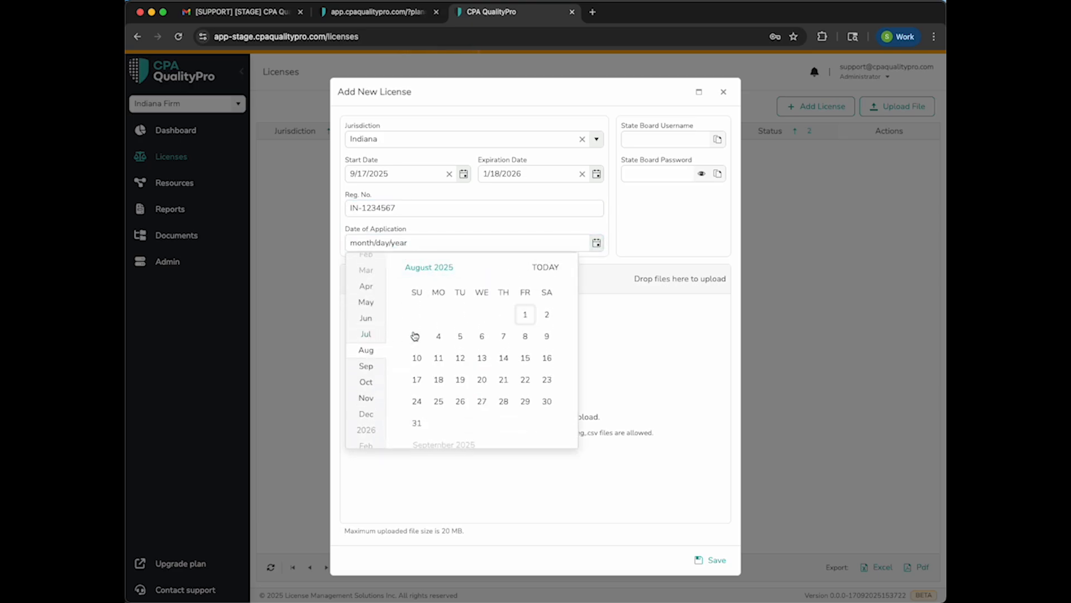
click(524, 315)
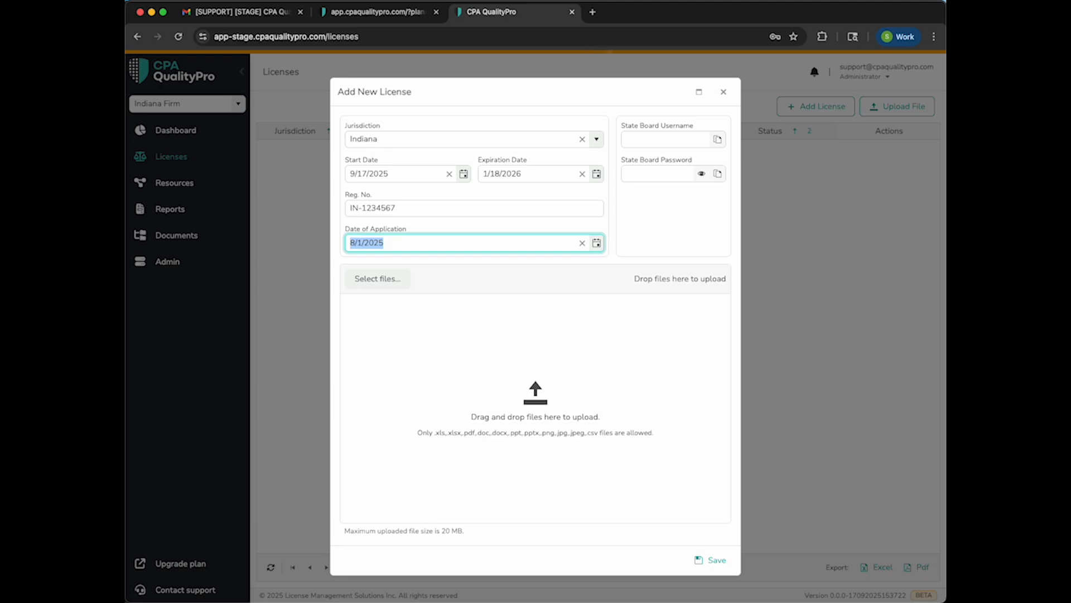
Attach the Indiana firm license application PDF as an Application Acceptance notice and save the license
drag(206, 252, 499, 411)
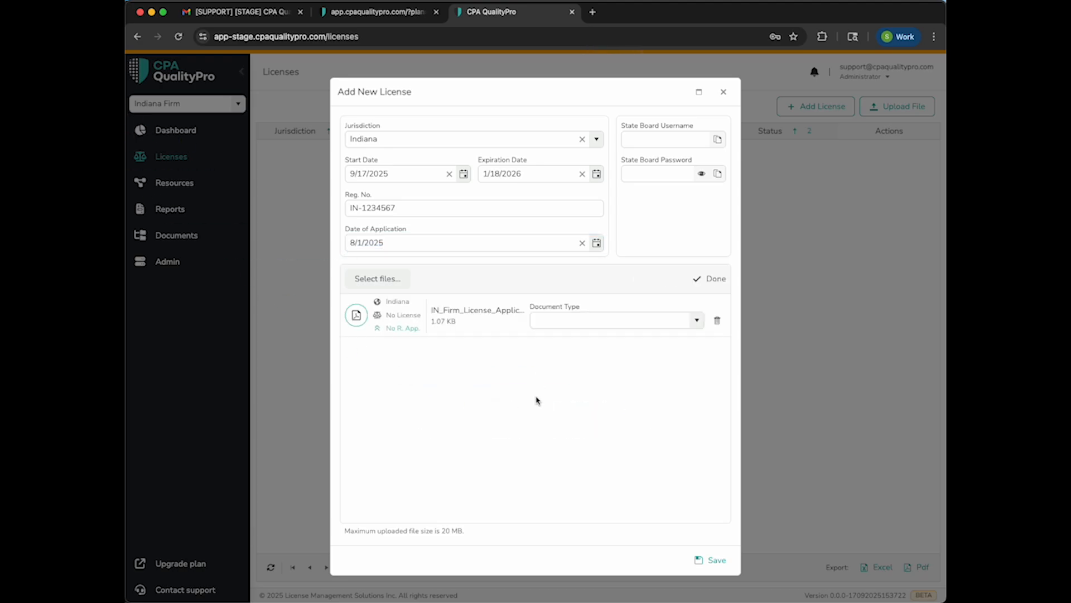
click(698, 324)
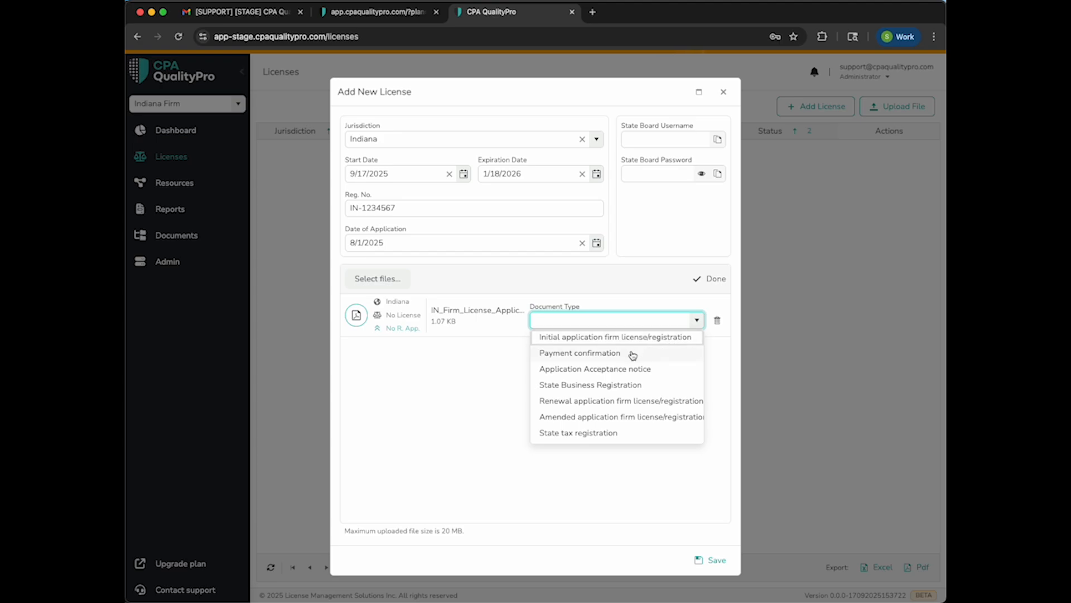
click(626, 369)
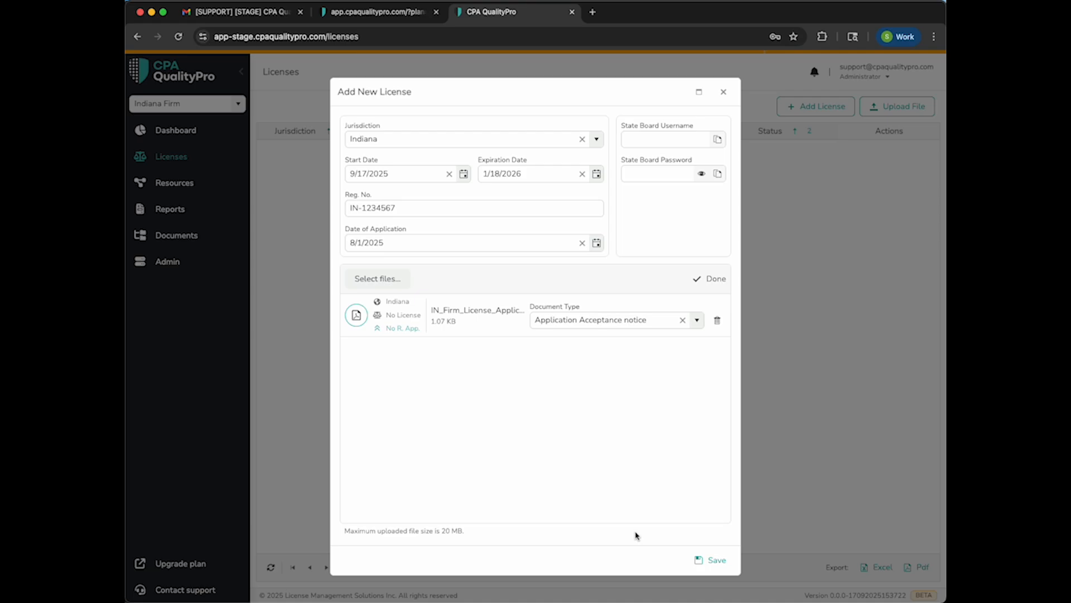
click(717, 561)
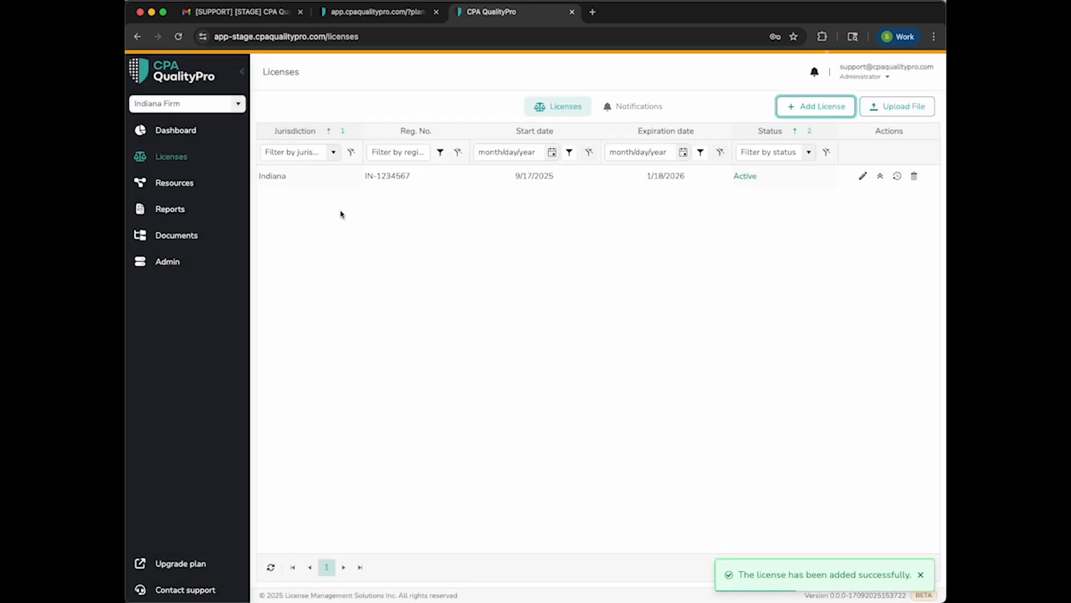
Check the license chart, map and recently uploaded files on the dashboard
click(177, 133)
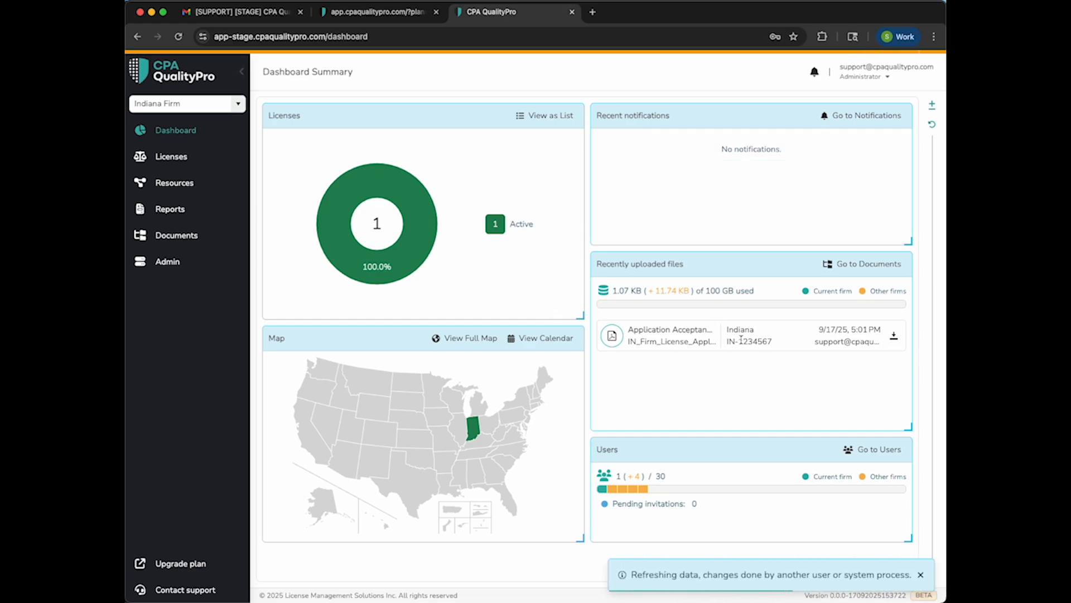
Upload demo_data_by_region.xlsx to the bulk license import and proceed to confirming its data
click(167, 157)
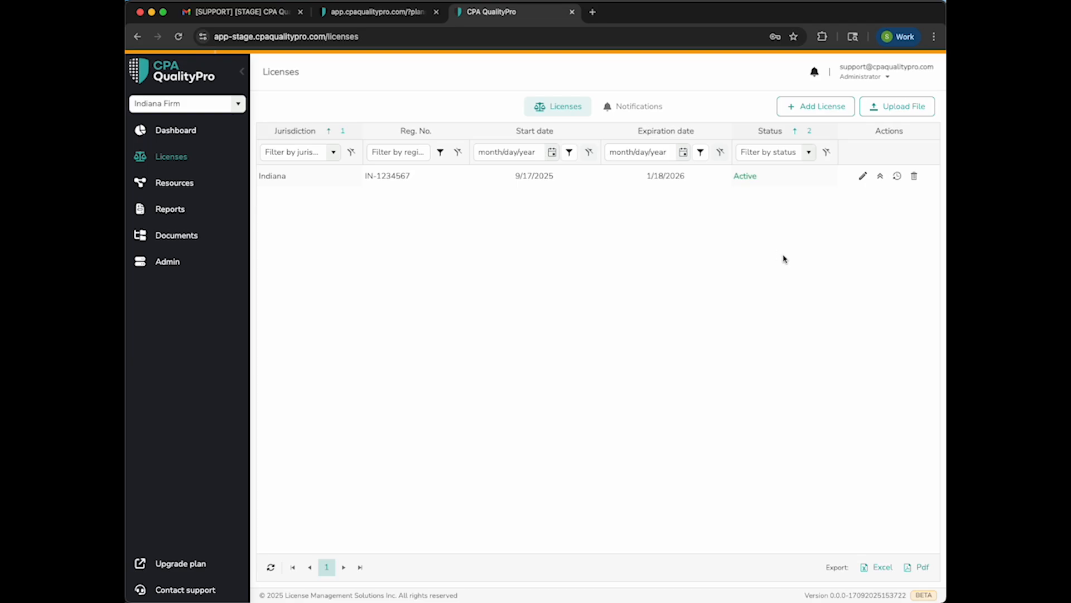
click(891, 110)
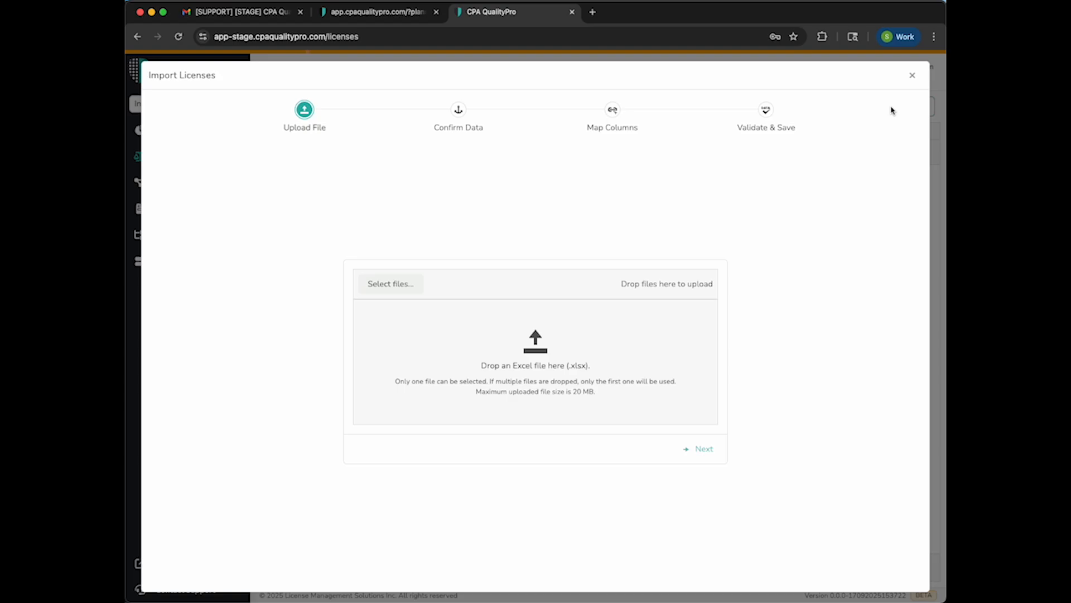
drag(0, 162, 439, 347)
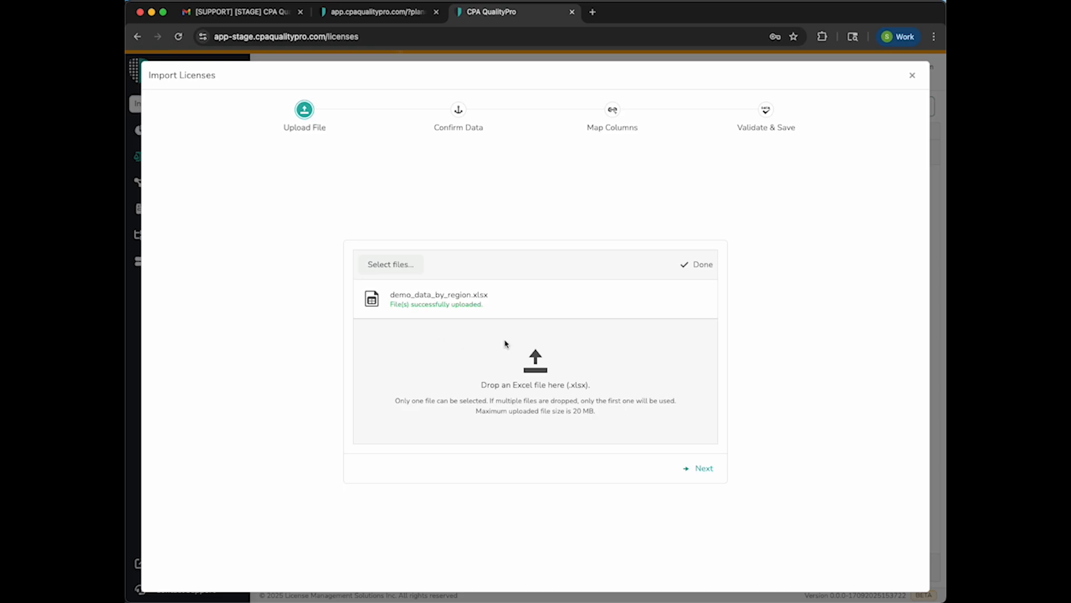
click(701, 469)
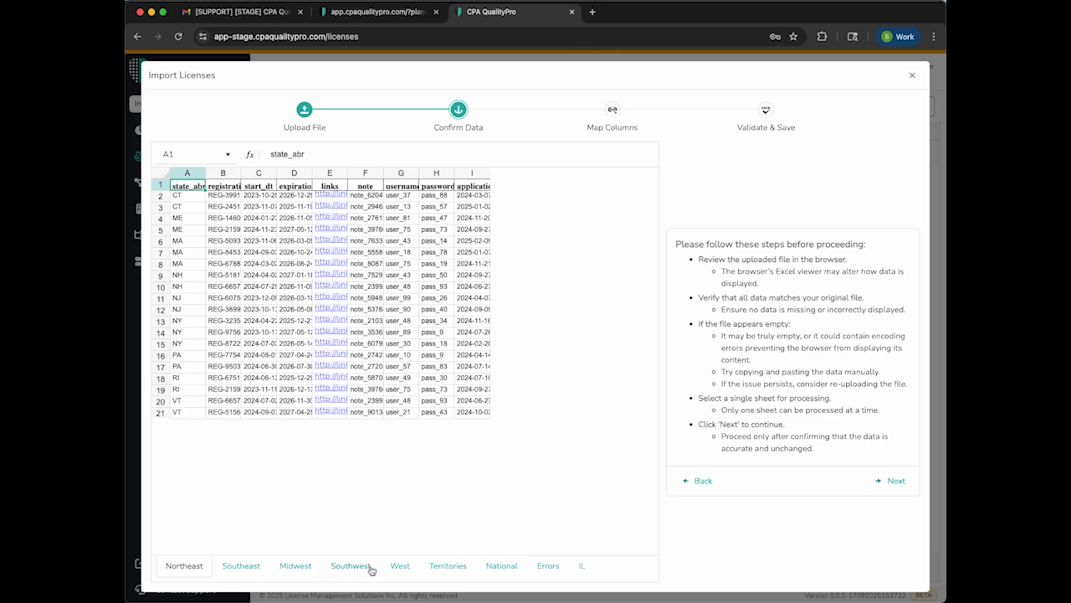
Review the Southeast and Midwest sheets, and choose the IL sheet for column mapping
click(245, 569)
click(294, 571)
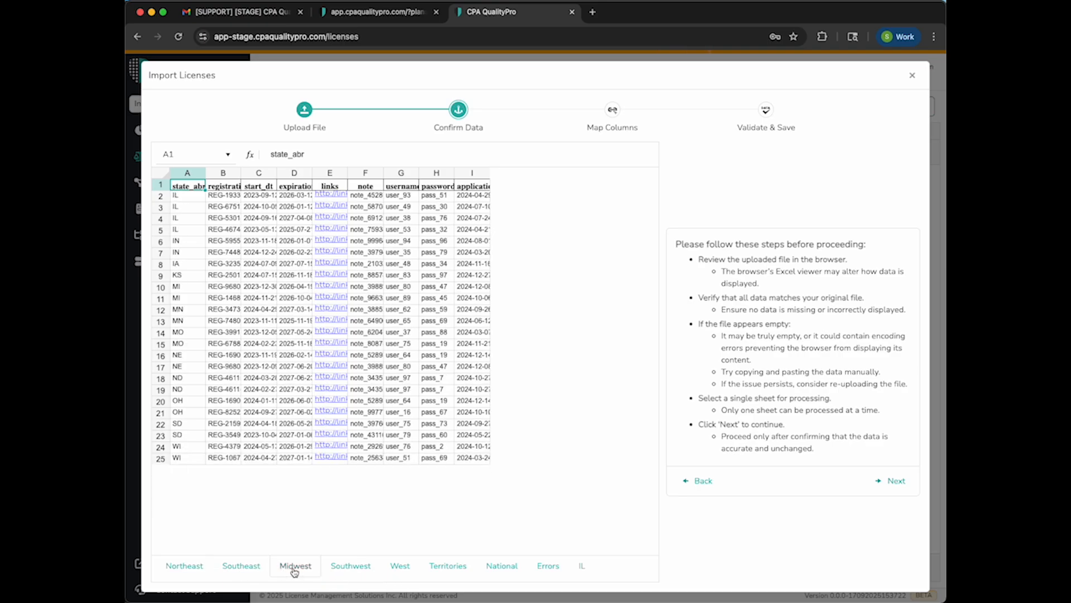
click(582, 570)
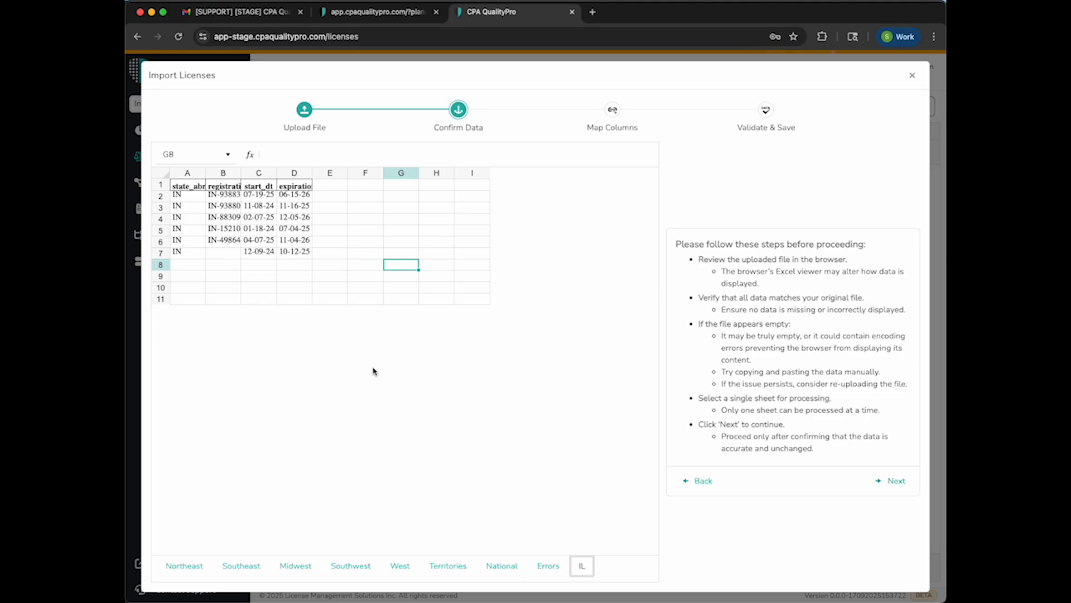
click(894, 482)
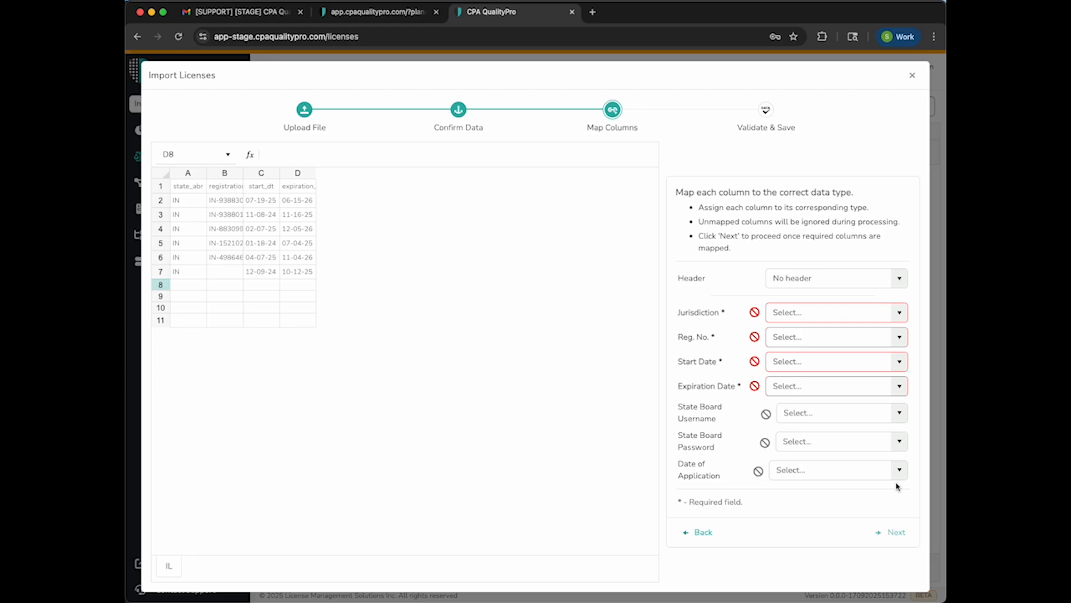
Use row 1 as header, map state_abr, registration_number, start_dt and expiration_dt to Jurisdiction, Reg. No., Start Date and Expiration Date, and validate the data
click(900, 280)
click(803, 304)
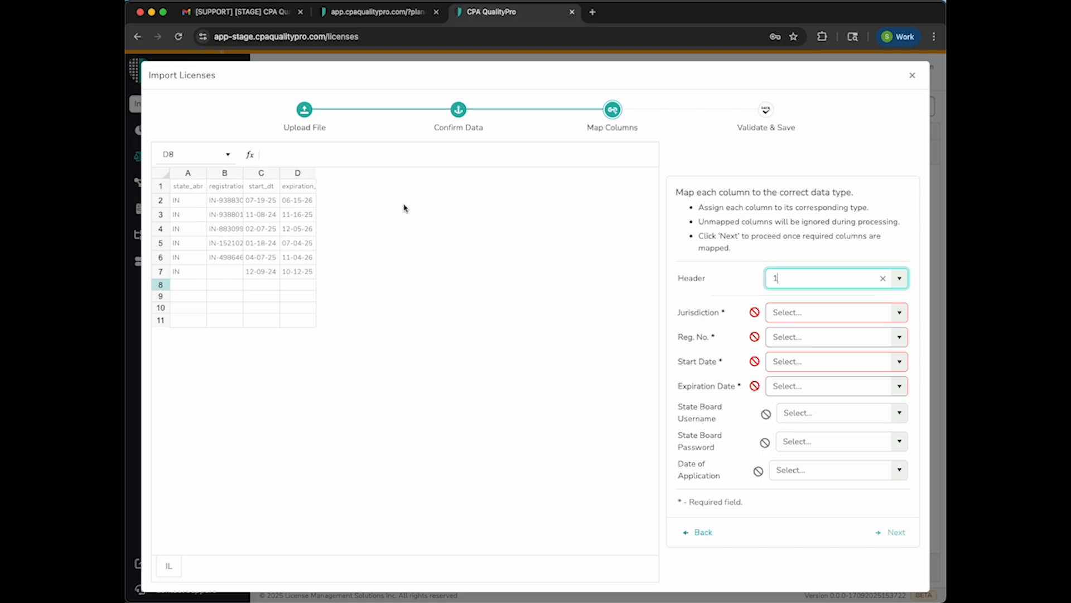
click(899, 312)
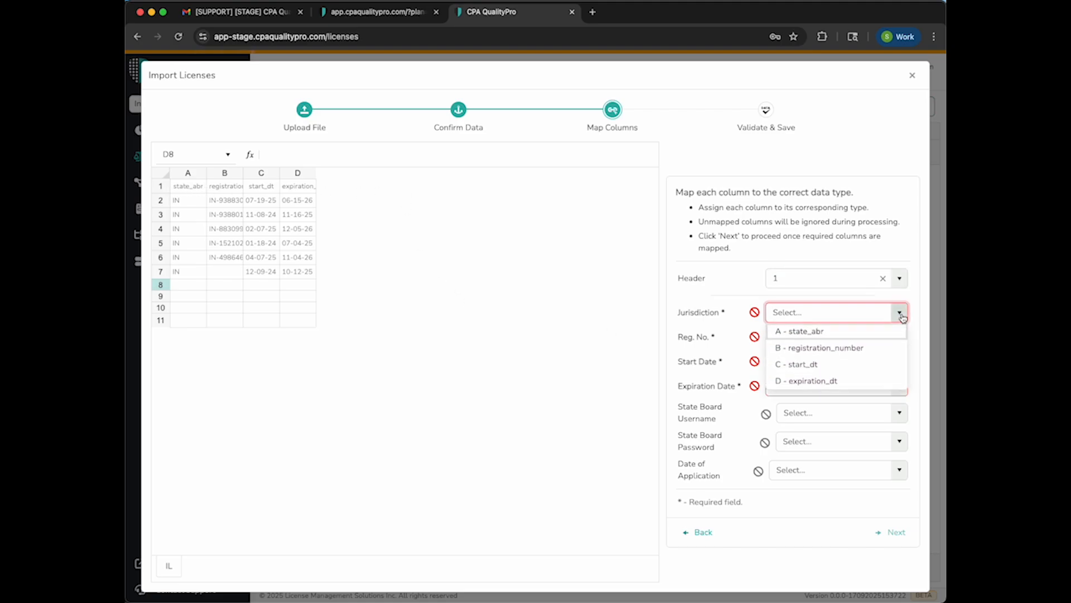
click(825, 331)
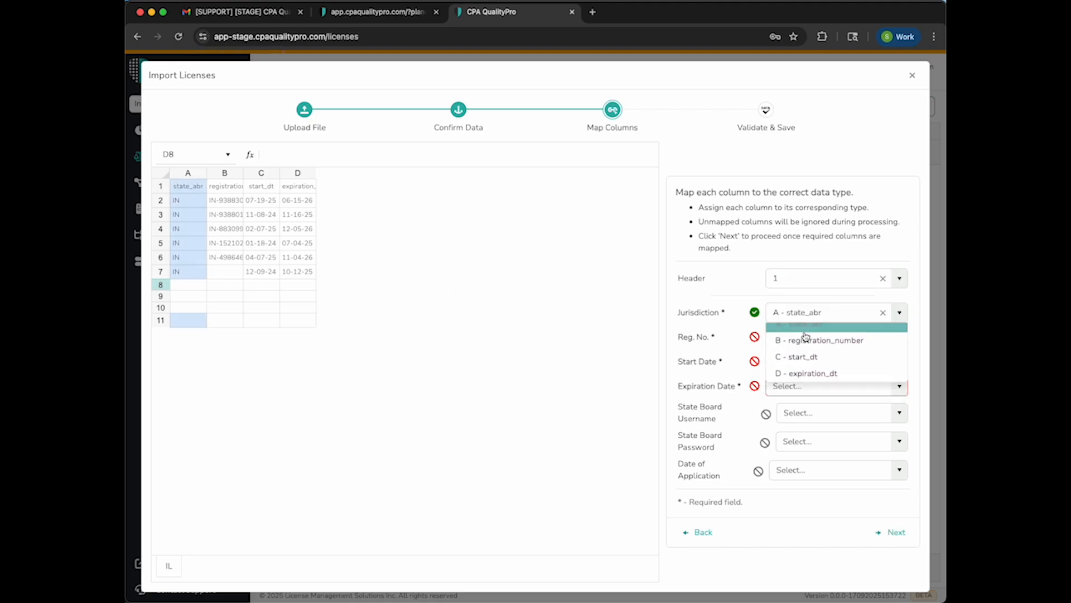
click(899, 337)
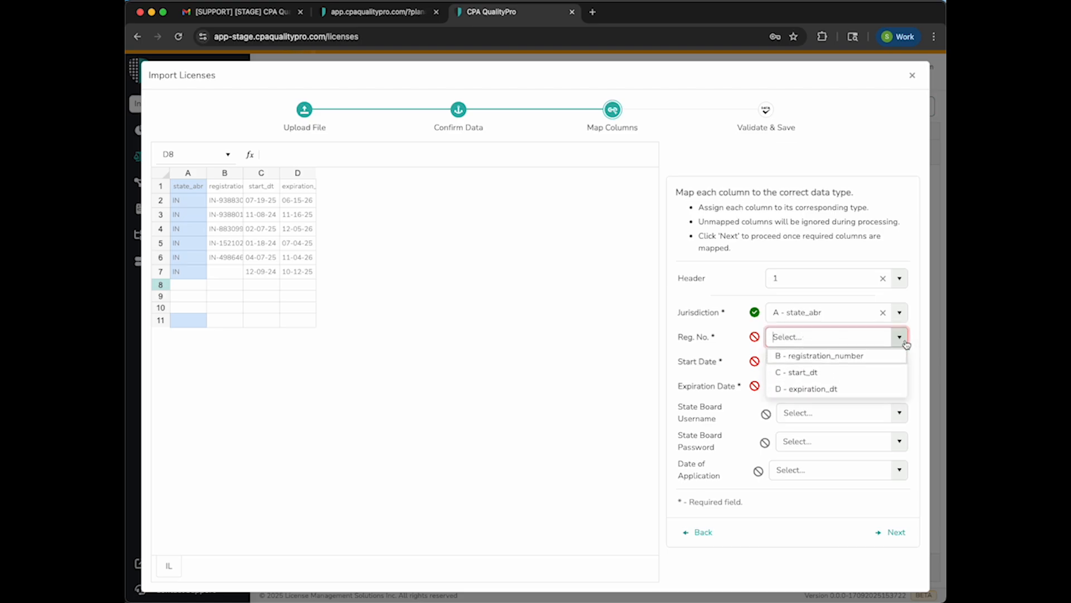
click(859, 354)
click(899, 362)
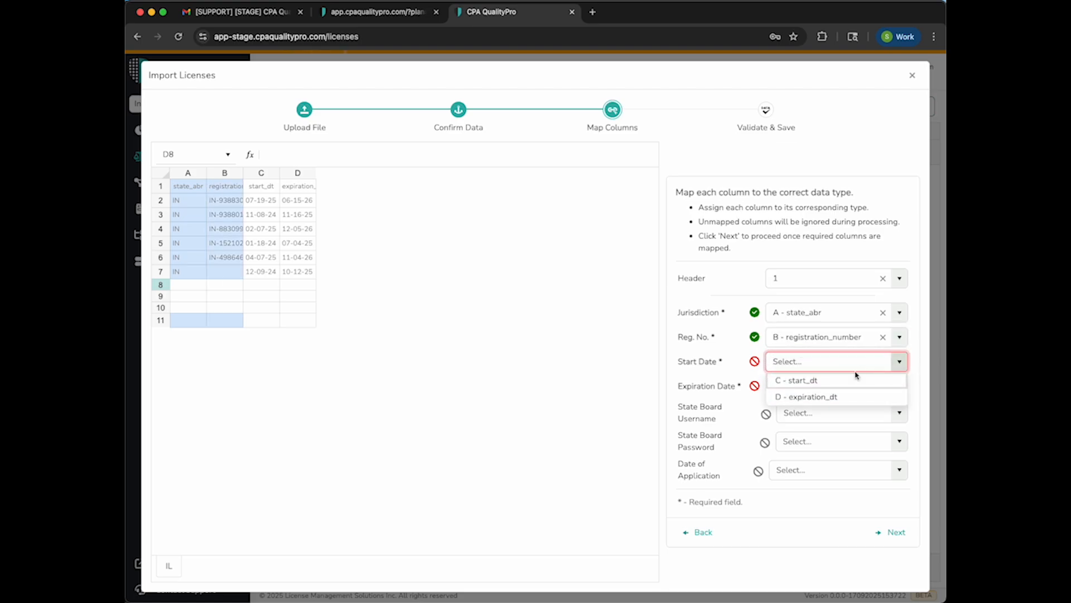
click(806, 379)
click(899, 386)
click(810, 407)
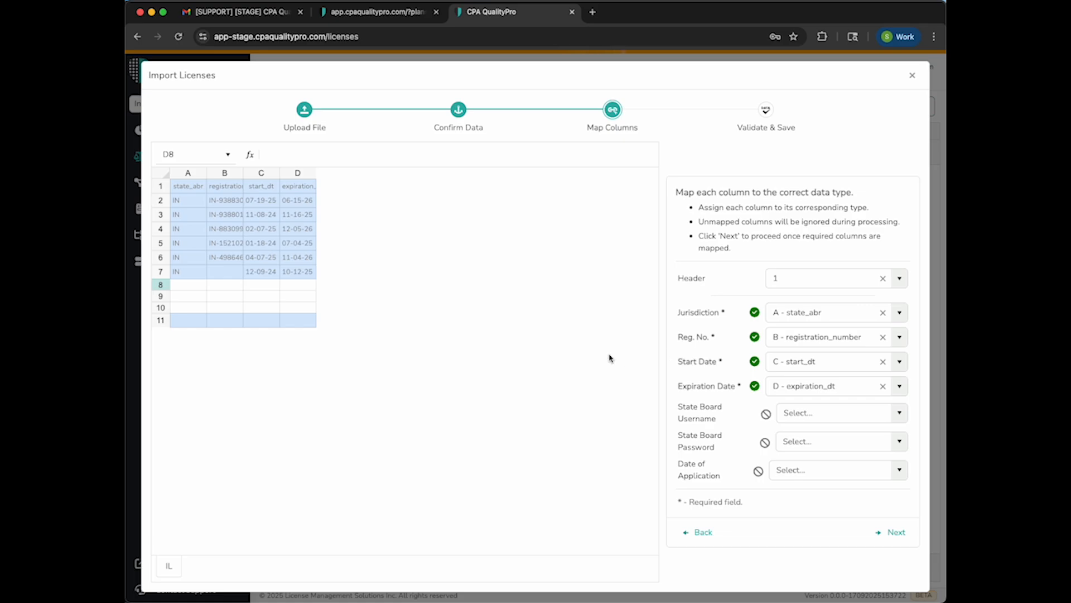
click(892, 533)
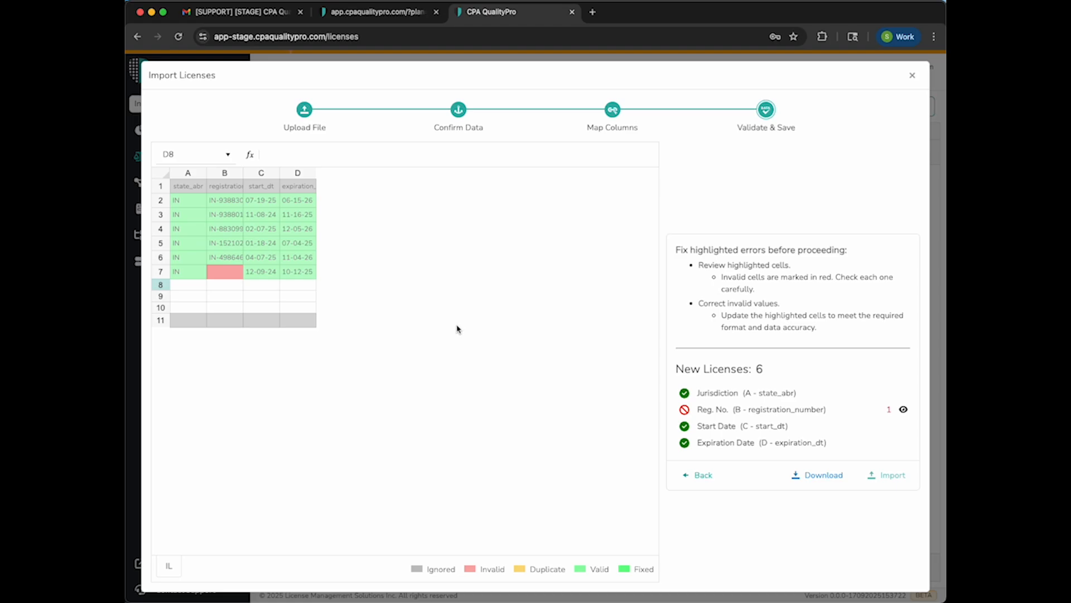
Enter the missing Indiana registration number in cell B7 and import the validated licenses
click(226, 271)
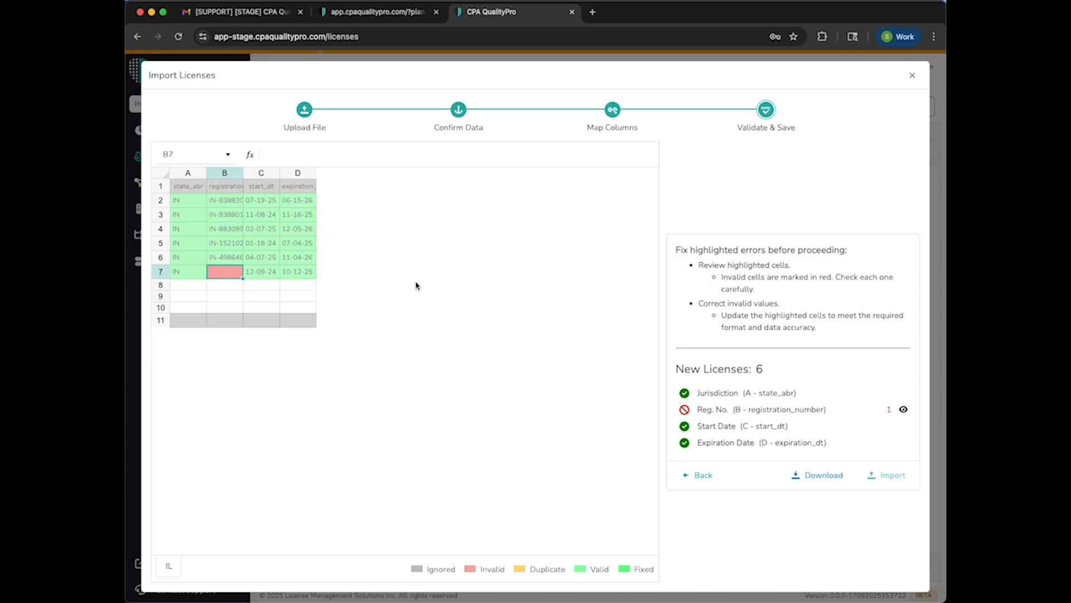
text(IN)
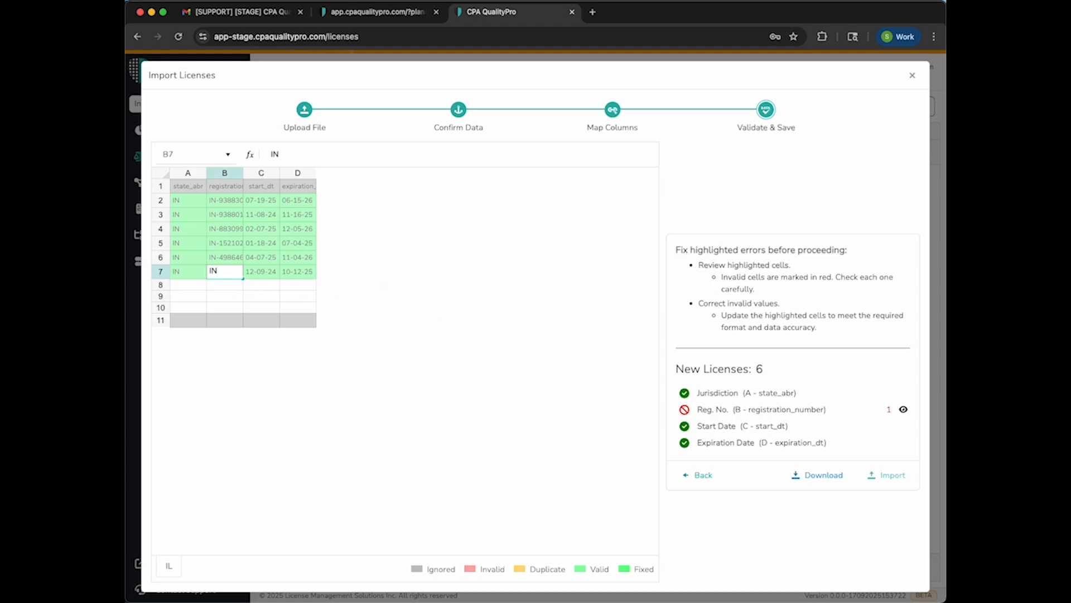
text(-0987654)
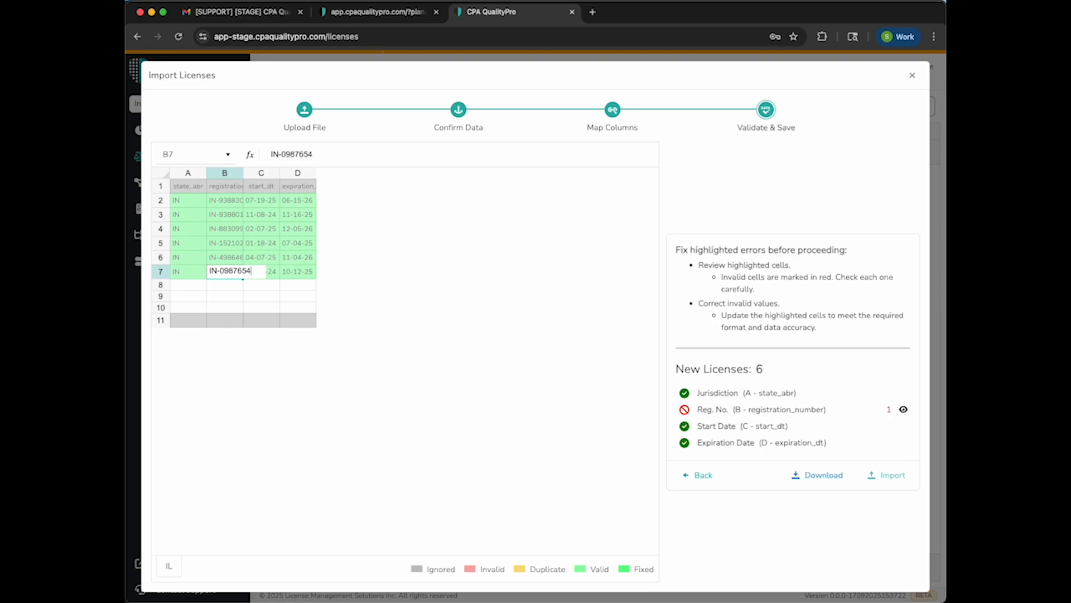
click(502, 285)
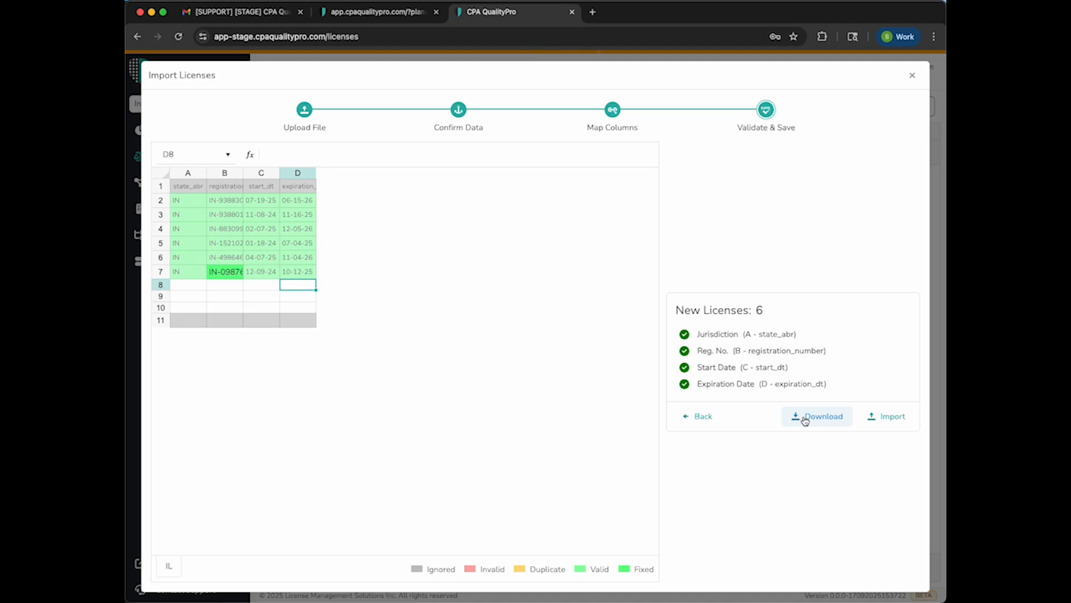
click(880, 420)
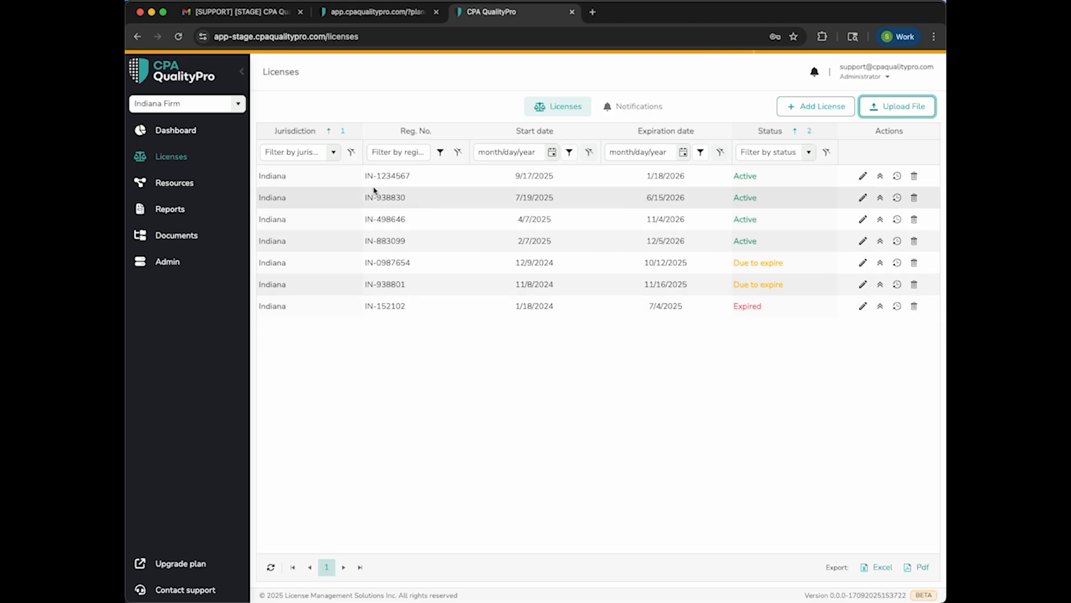
Return to the dashboard and acknowledge the three Indiana license expiration notifications one after another
click(181, 134)
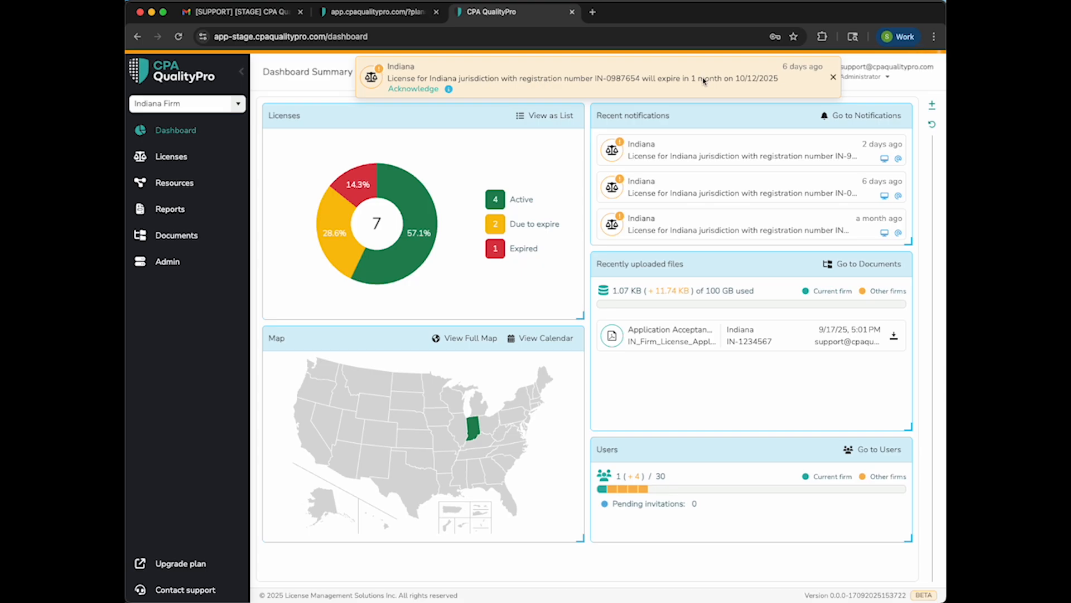
click(424, 90)
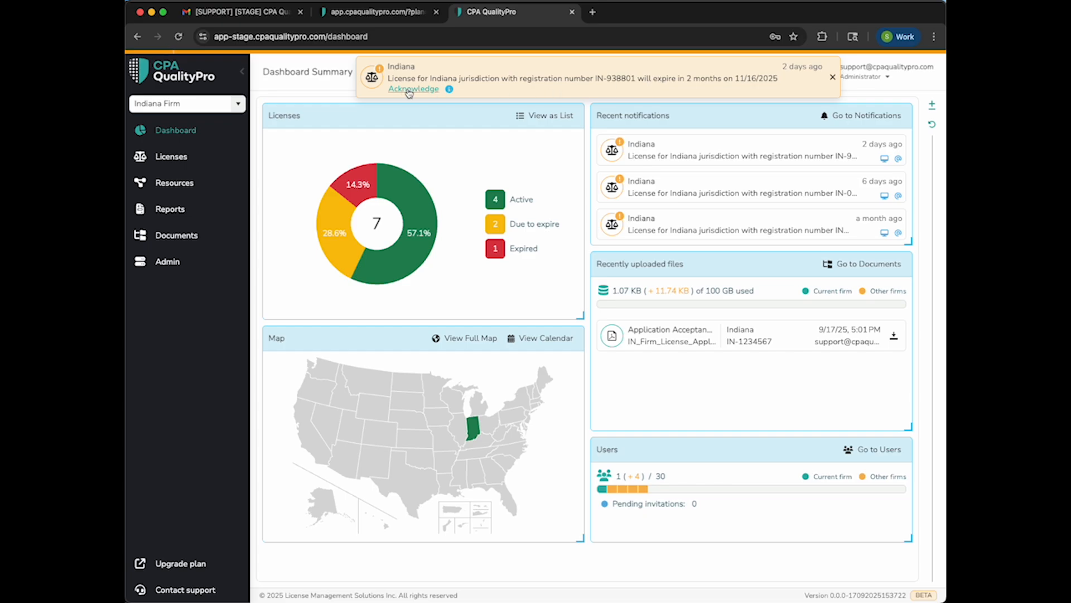
click(402, 89)
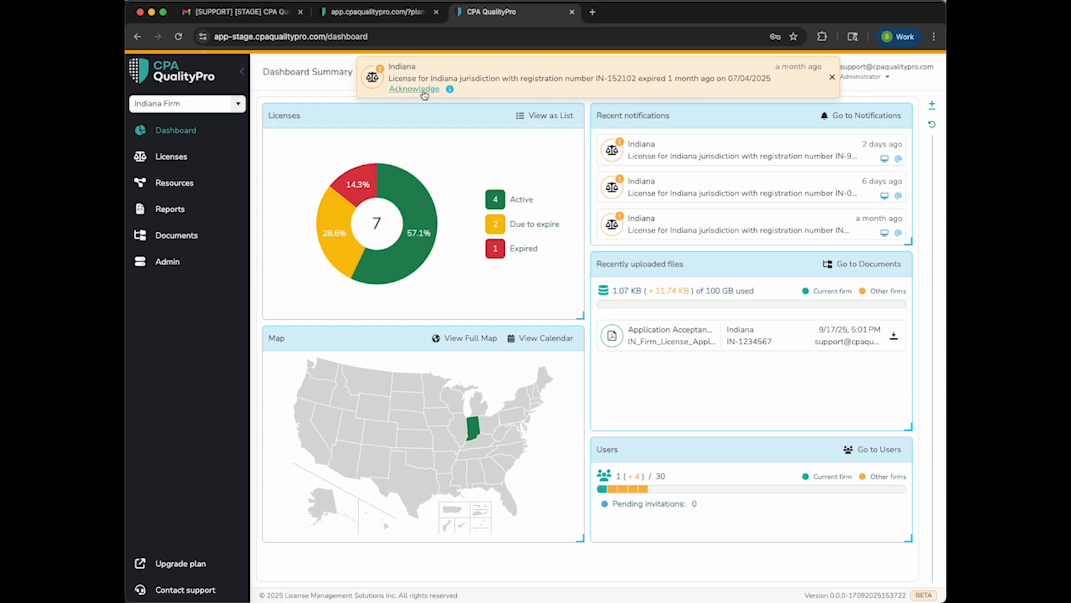
click(423, 90)
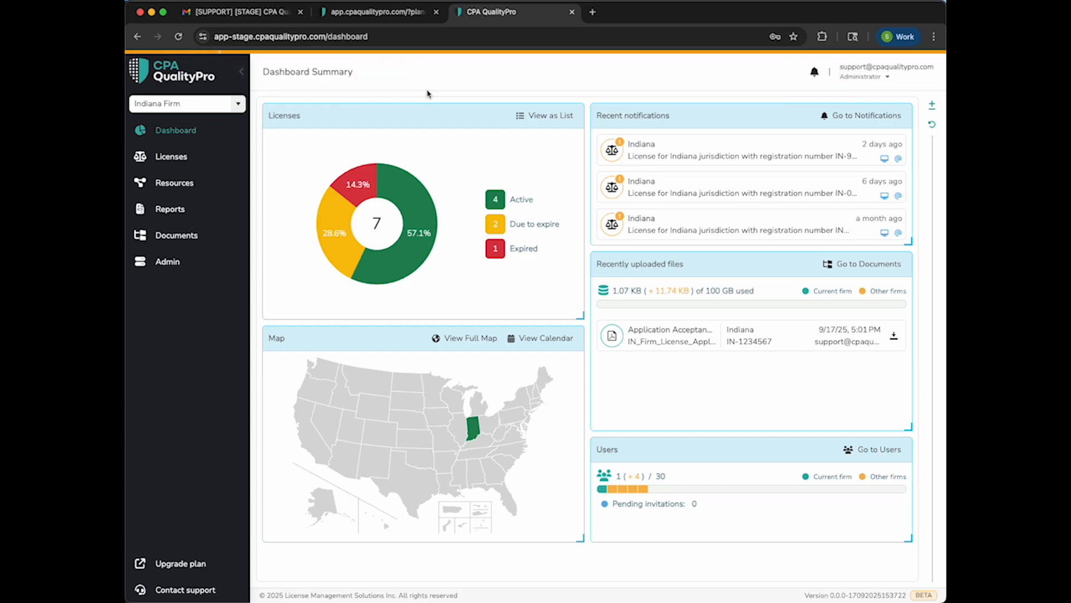
Check the unacknowledged notifications, view the list of all notifications, and close it
click(814, 72)
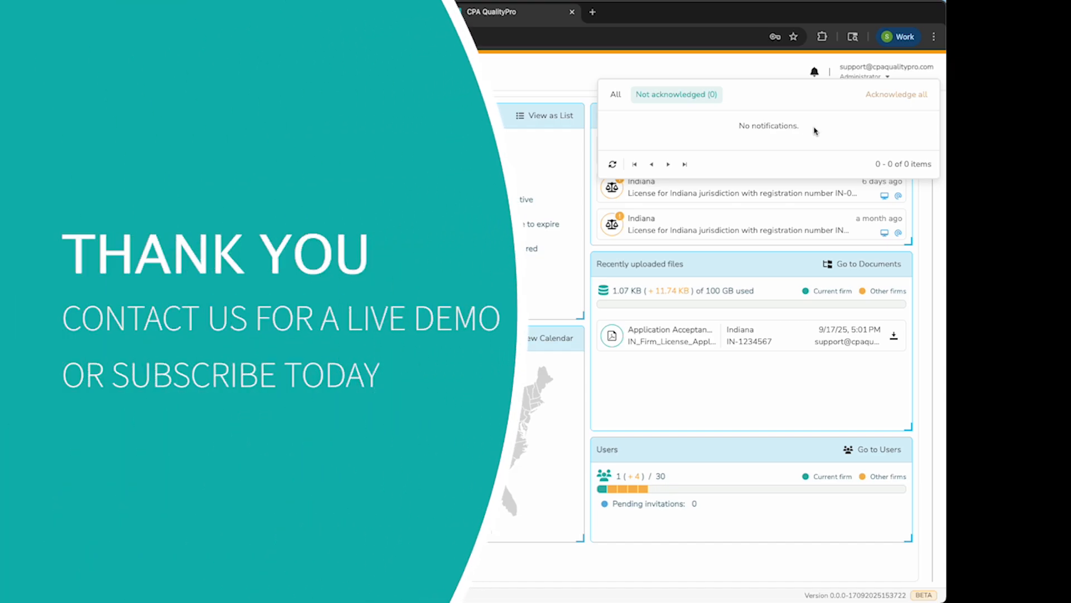
click(616, 94)
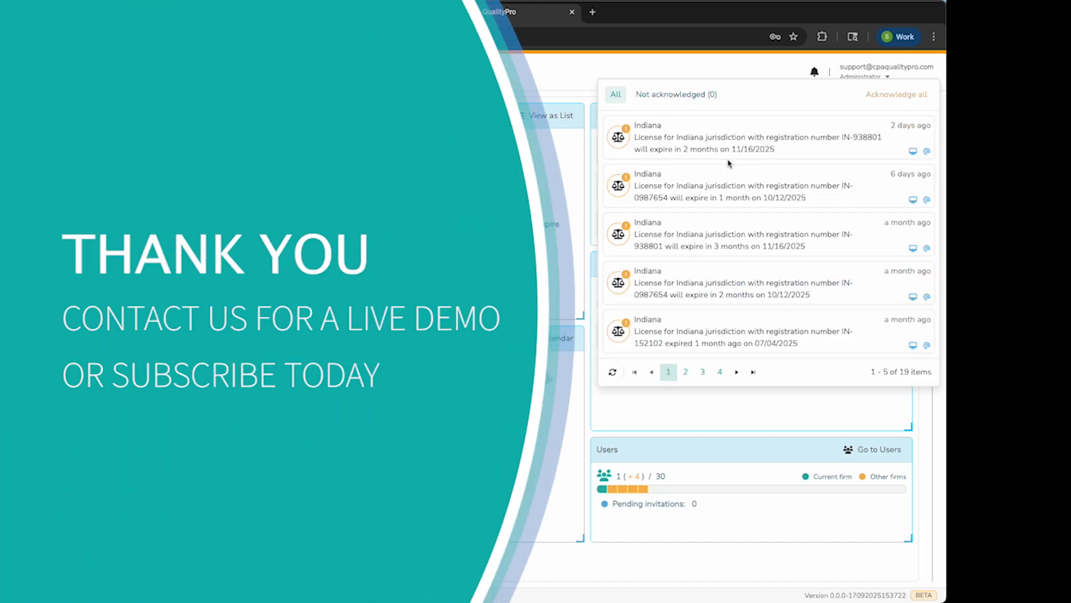
click(541, 79)
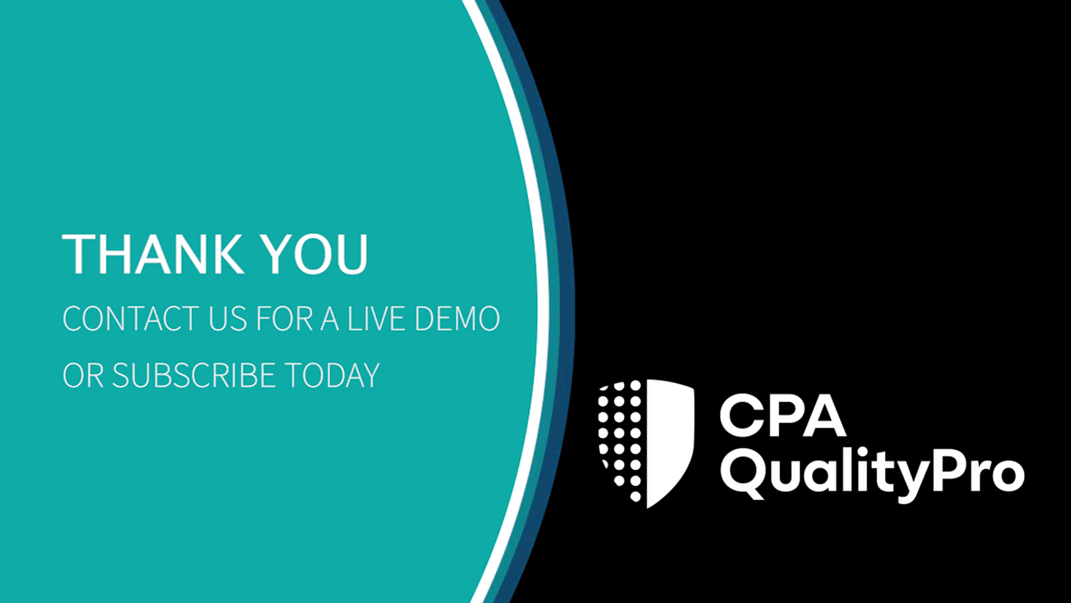